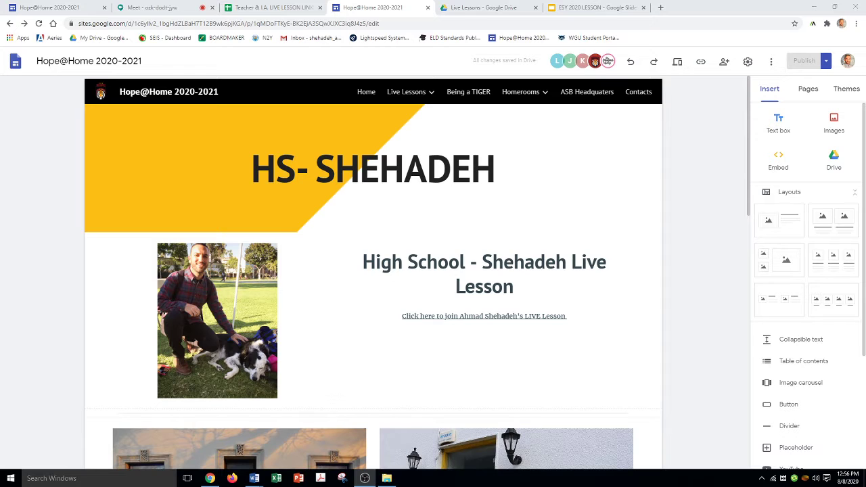
Scroll down to the existing Drive embed section and select the Resources embed
scroll(597, 296, down, 7)
click(605, 305)
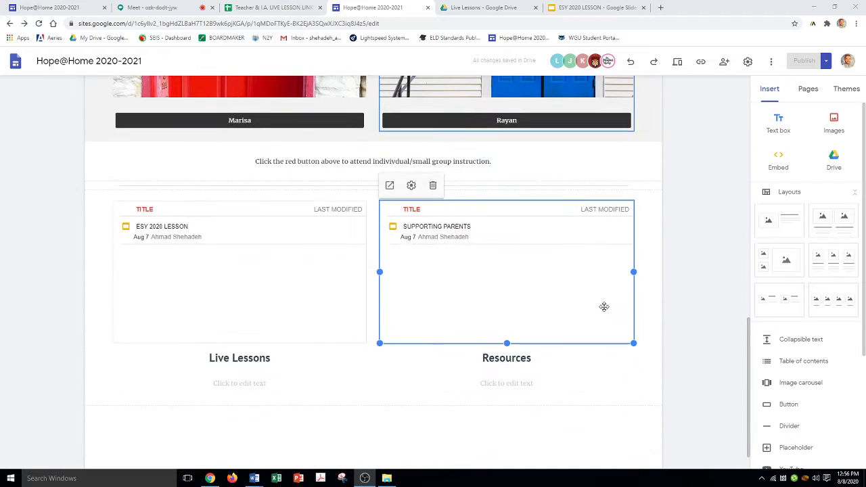
Delete the old Live Lessons and Resources Drive embed groups from the page
click(328, 301)
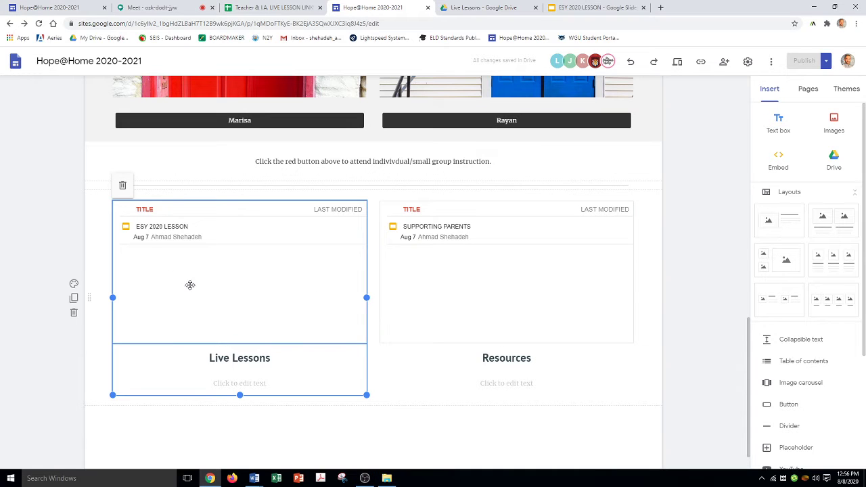
click(122, 188)
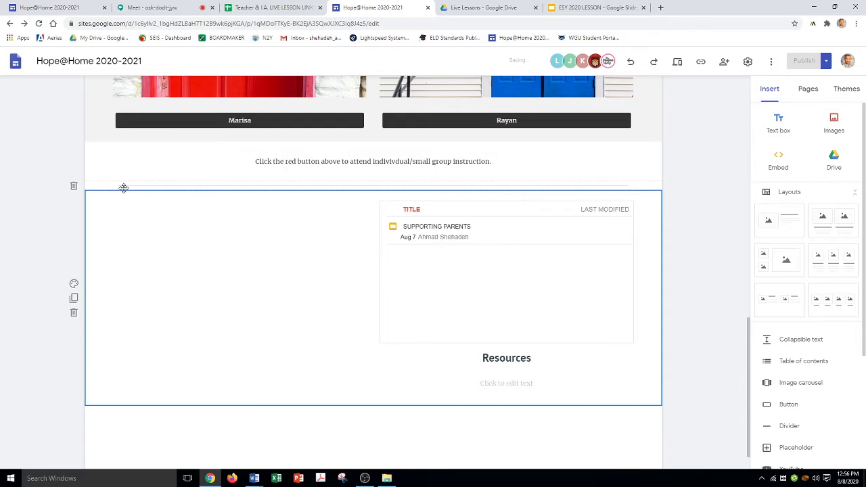
click(469, 313)
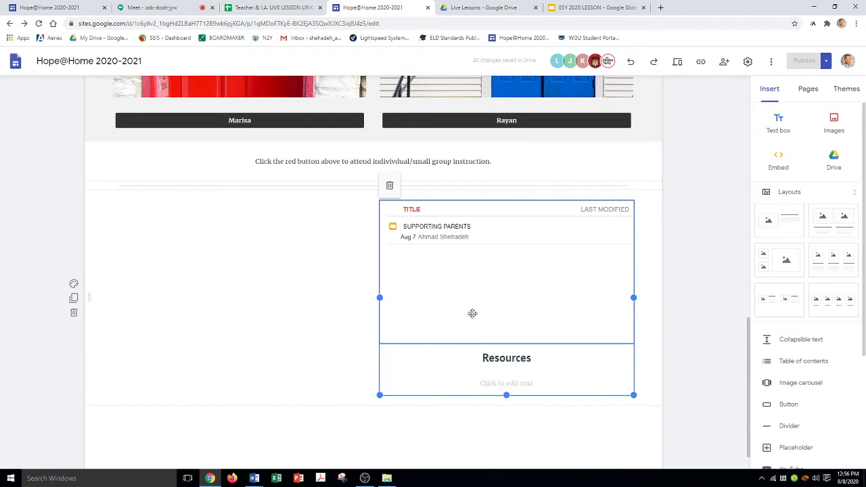
click(389, 186)
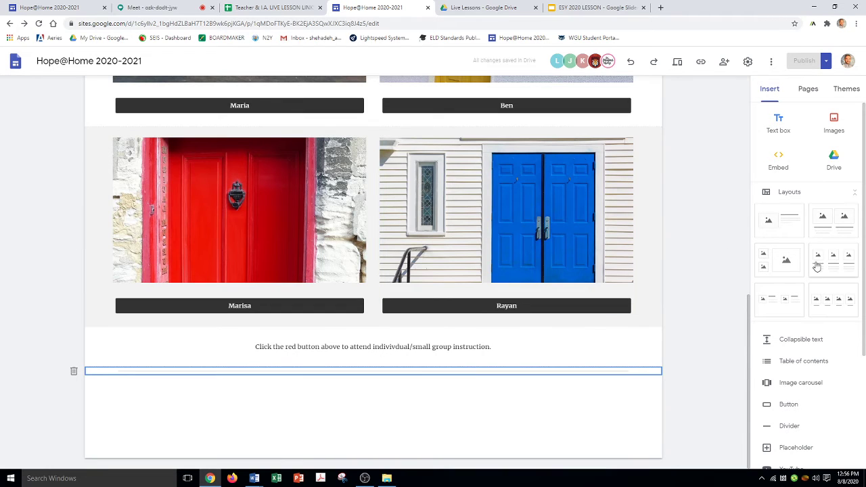
scroll(822, 352, down, 3)
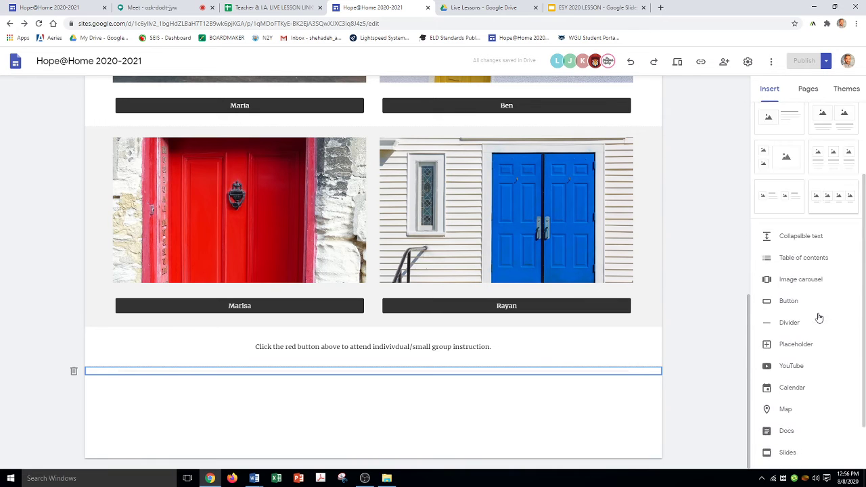
scroll(812, 396, up, 3)
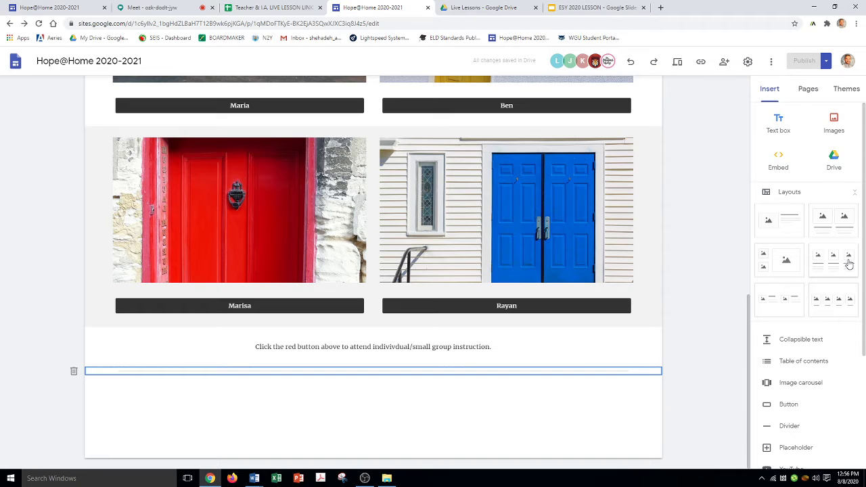
Insert a two-image column layout and title its columns 'Live Lessons' and 'Resources'
click(834, 225)
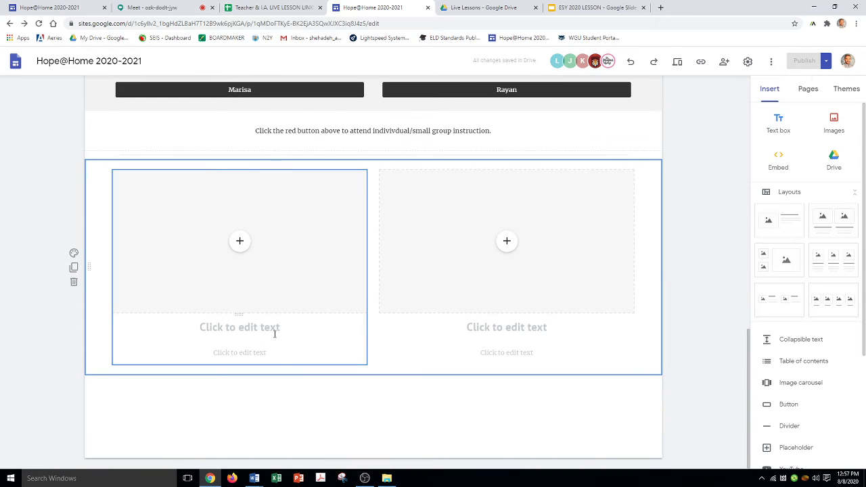
click(264, 329)
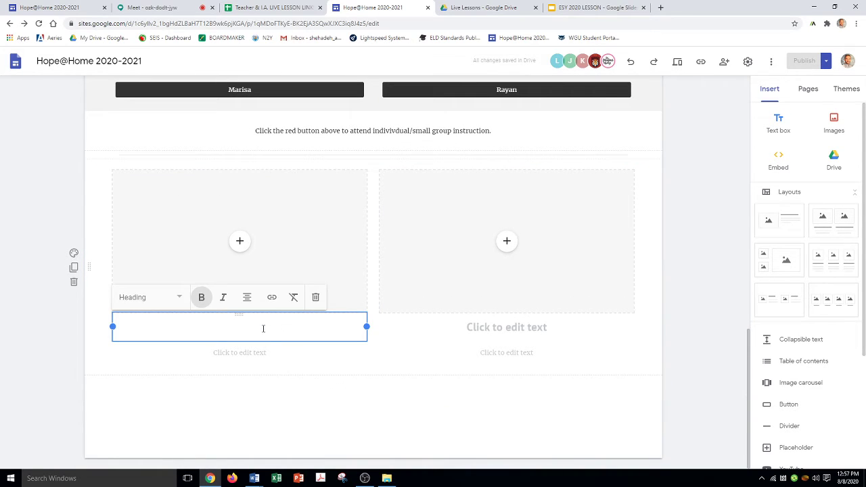
text(Live Lessons)
click(491, 330)
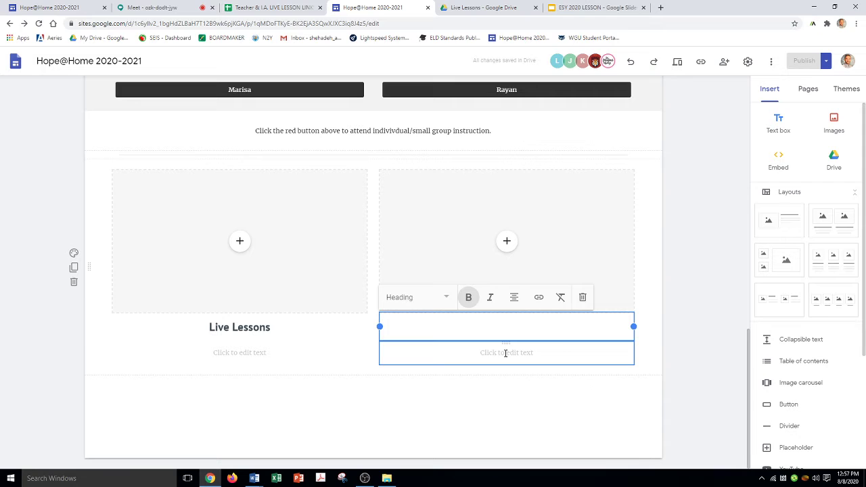
text(Resources)
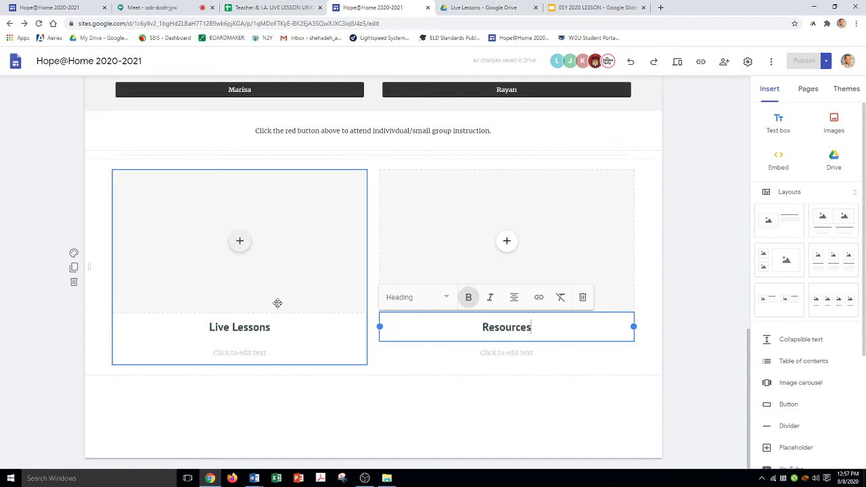
Embed the Live Lessons Drive folder, found by searching 'Live Lesson', in the left placeholder
click(240, 242)
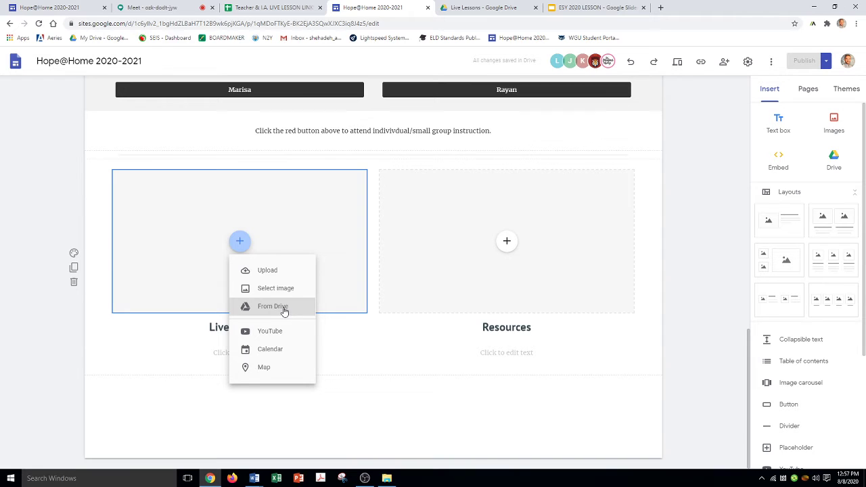
click(284, 308)
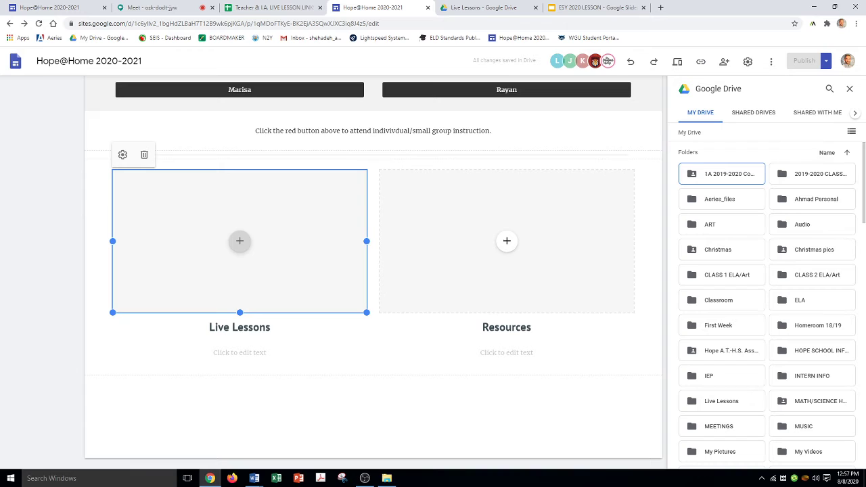
click(830, 91)
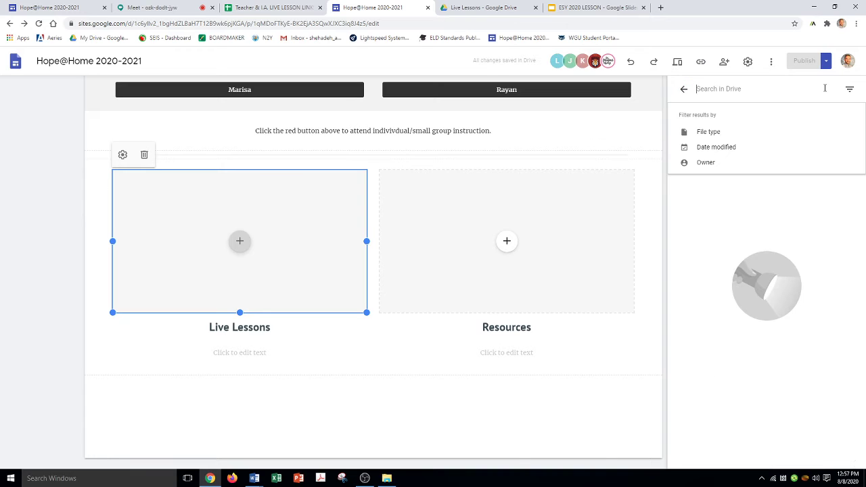
text(Li)
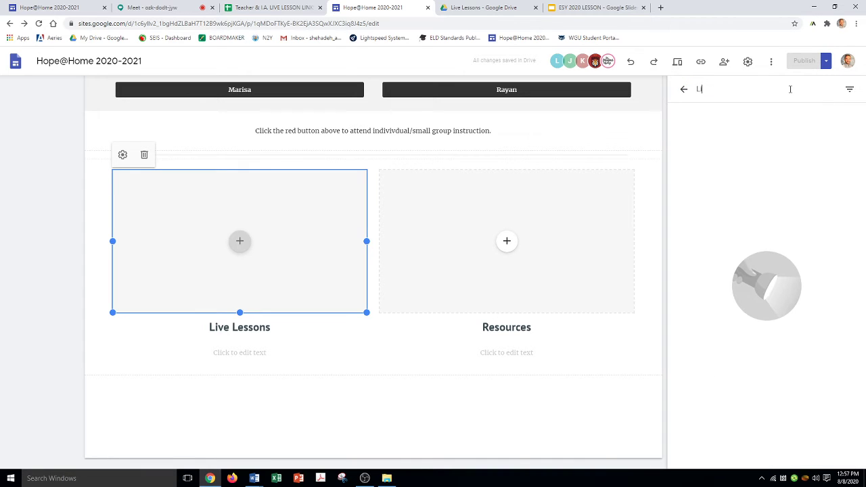
text(ve Lesson)
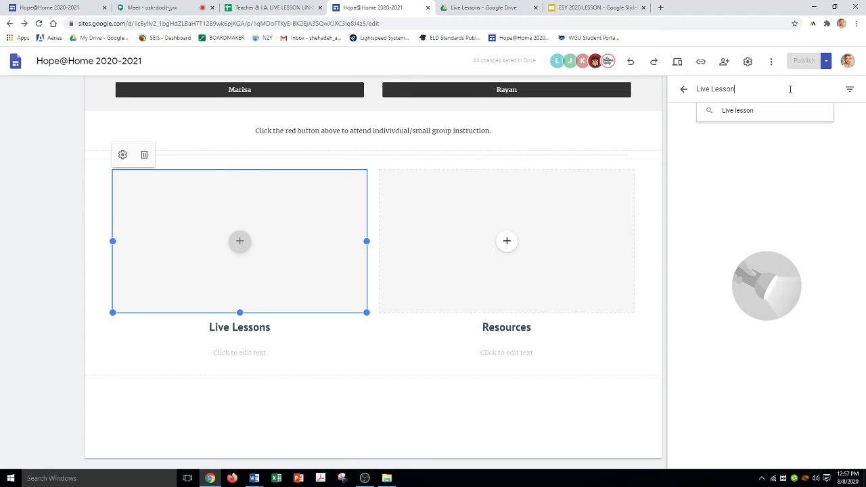
click(745, 111)
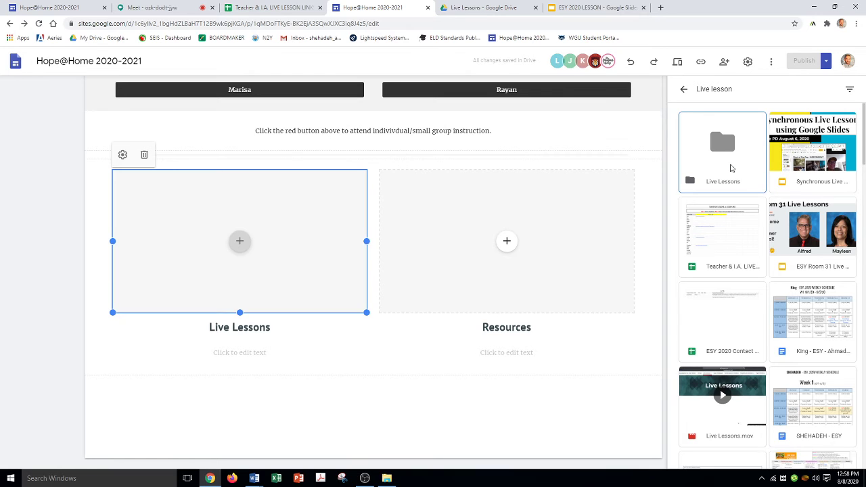
click(731, 167)
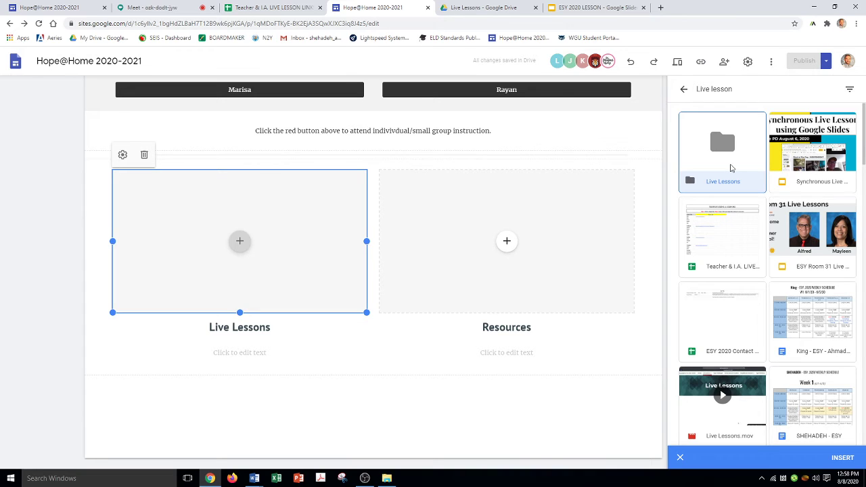
click(725, 233)
click(729, 167)
click(842, 458)
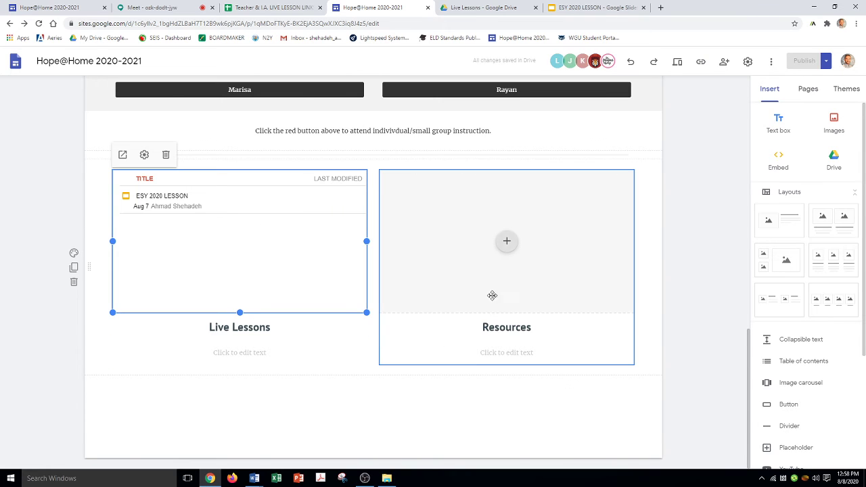
Embed the Resources Drive folder, found by searching 'resourc', in the right placeholder
click(508, 242)
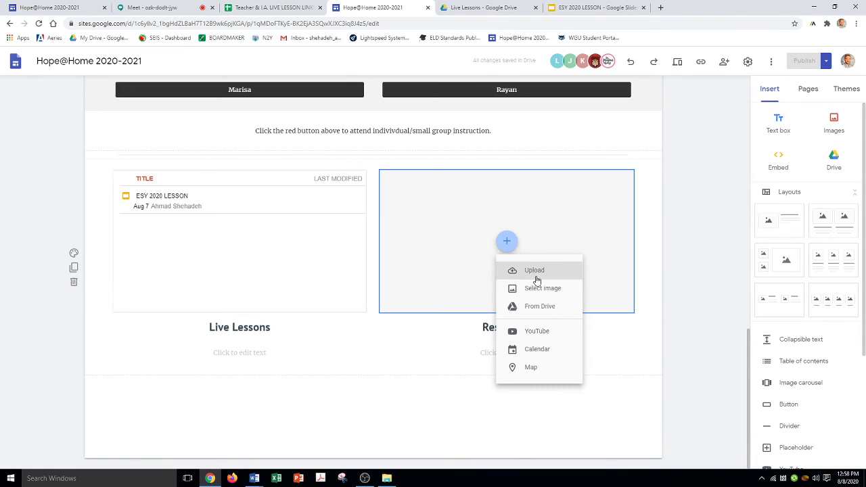
click(551, 310)
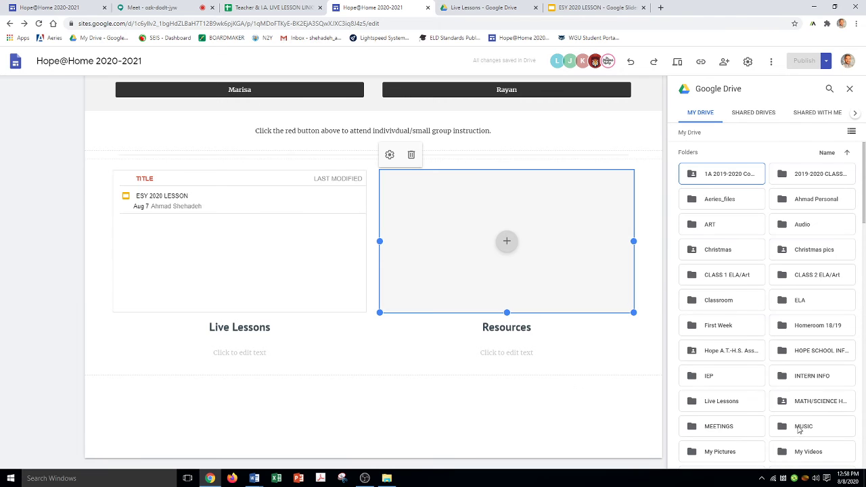
click(829, 90)
text(resourc)
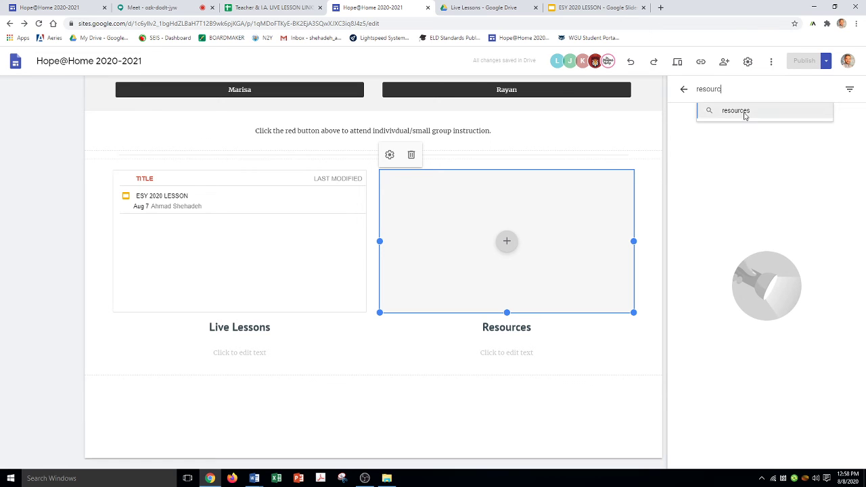
click(744, 113)
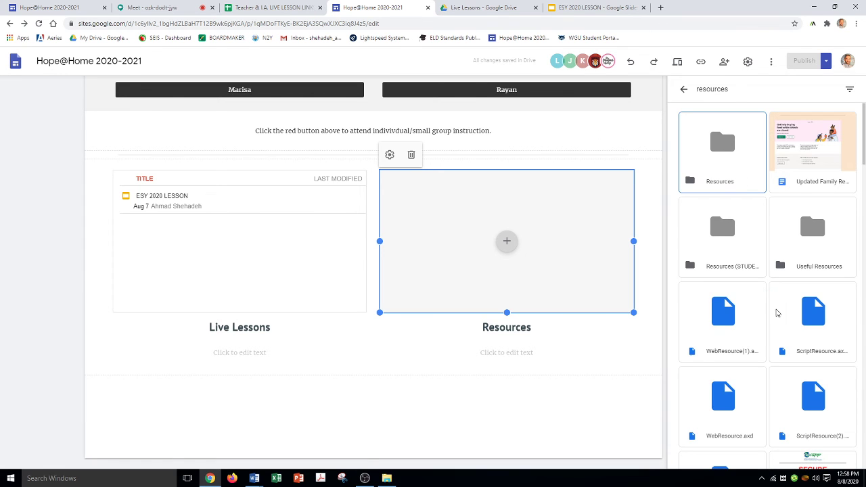
click(729, 170)
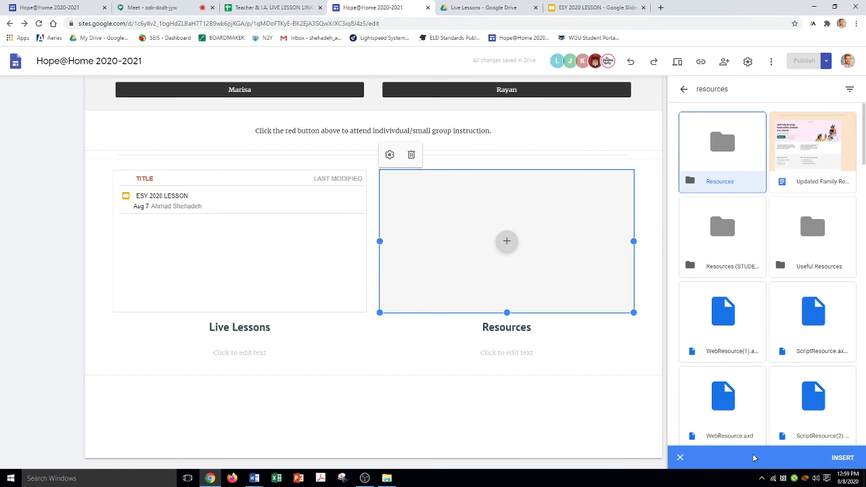
click(841, 459)
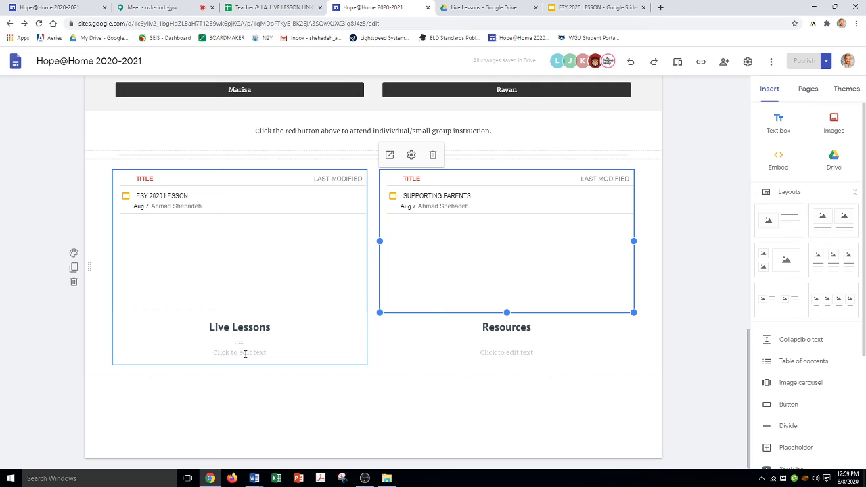
Write a Live Lessons description saying this is where the lesson slides are
click(245, 352)
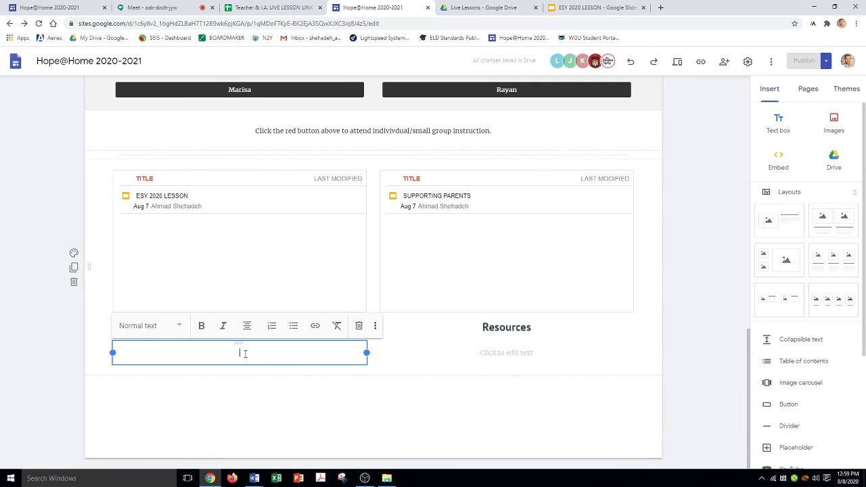
text(Here is where all of our live)
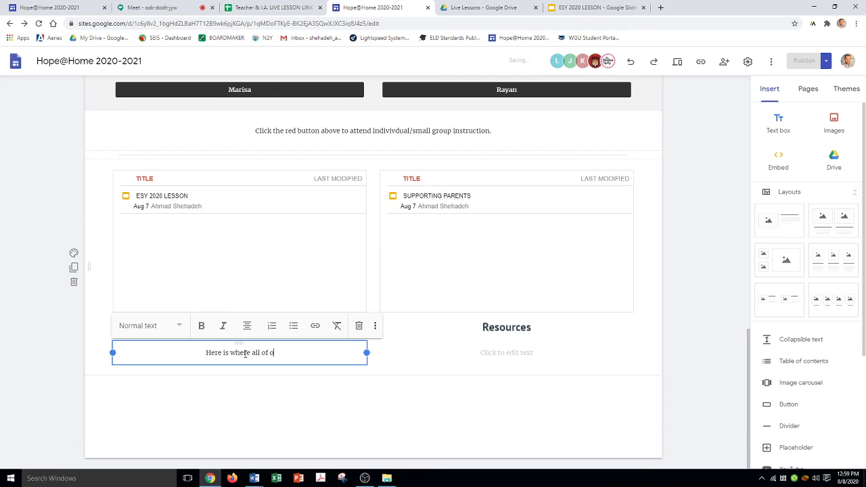
key(BackSpace)
key(BackSpace)
key(BackSpace)
key(BackSpace)
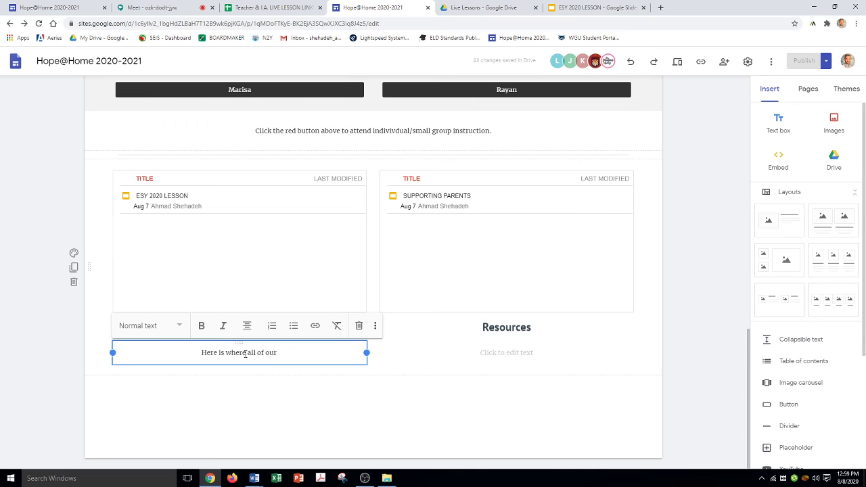
text(slides)
key(BackSpace)
key(BackSpace)
key(BackSpace)
key(BackSpace)
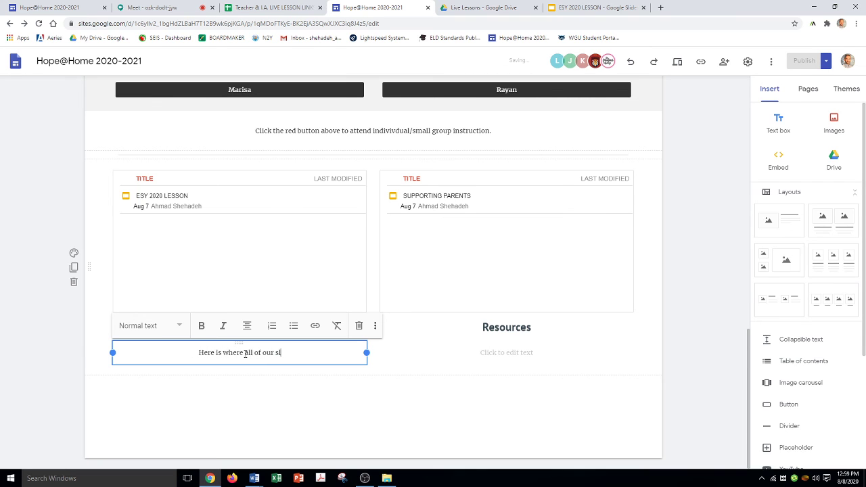
key(BackSpace)
key(BackSpace)
key(BackSpace)
key(BackSpace)
key(BackSpace)
key(BackSpace)
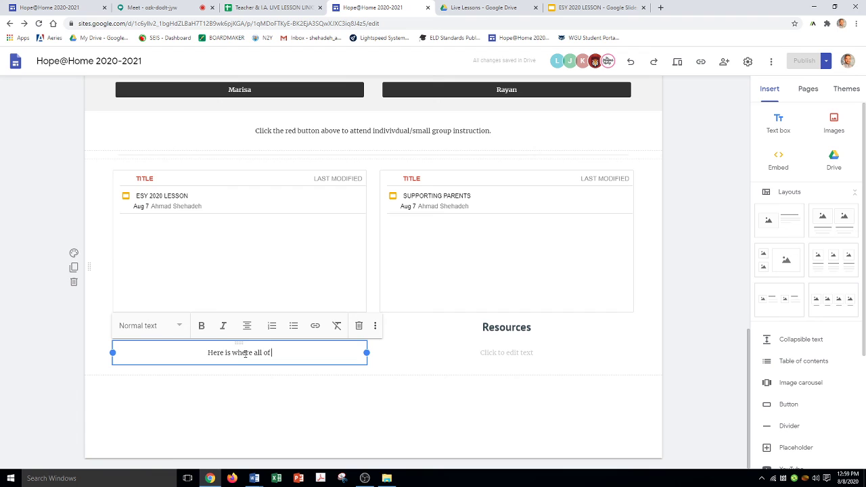
text(my slides from )
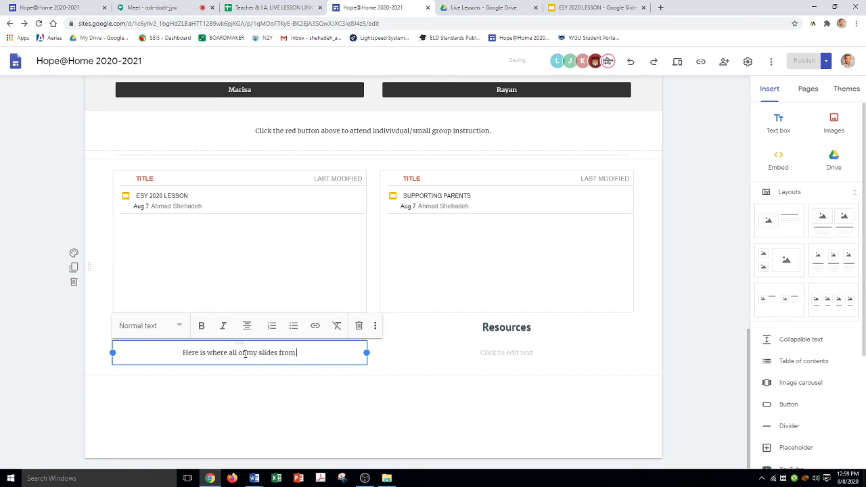
text(my lessons are.)
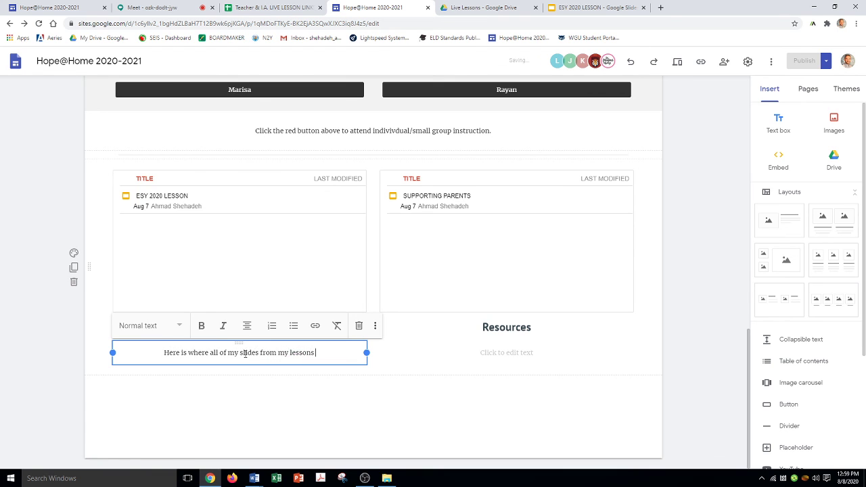
Caption Resources with 'Here is where resources I have discussed in class will be located.'
click(507, 353)
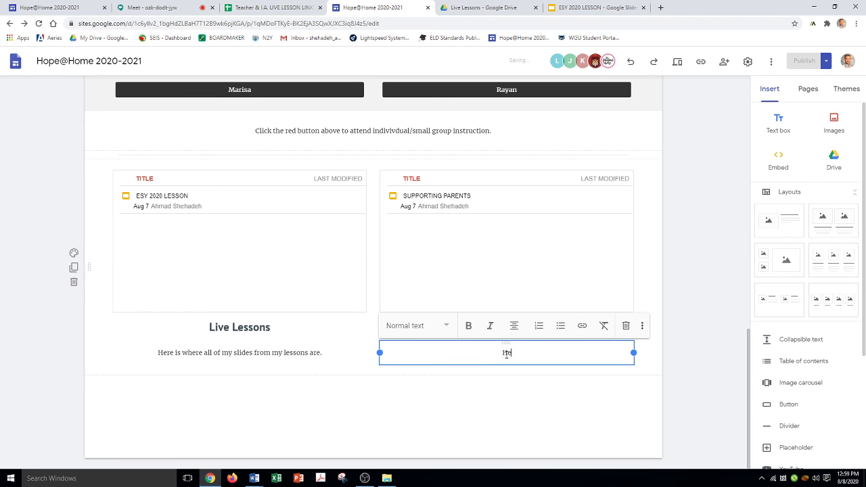
text(where resources I have discus)
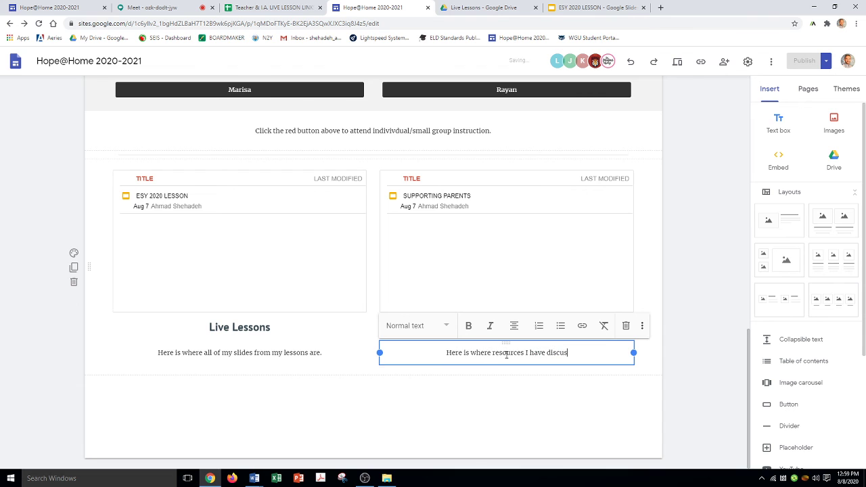
text(sed in class will)
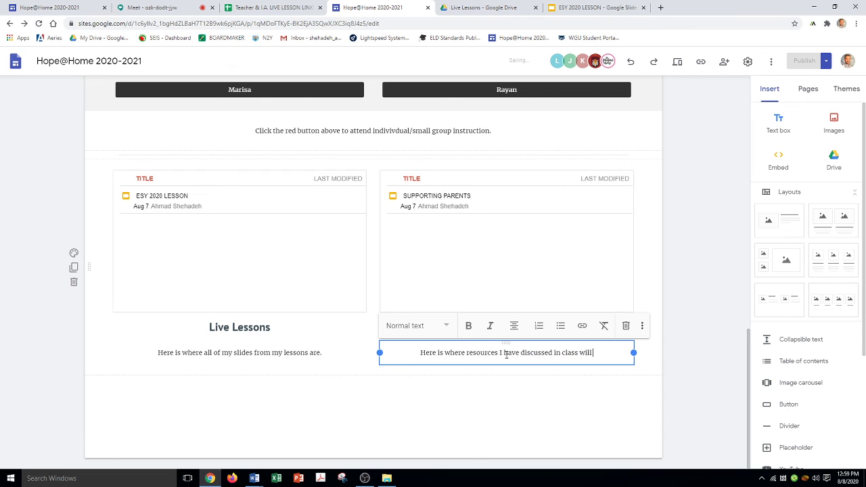
text( be located.)
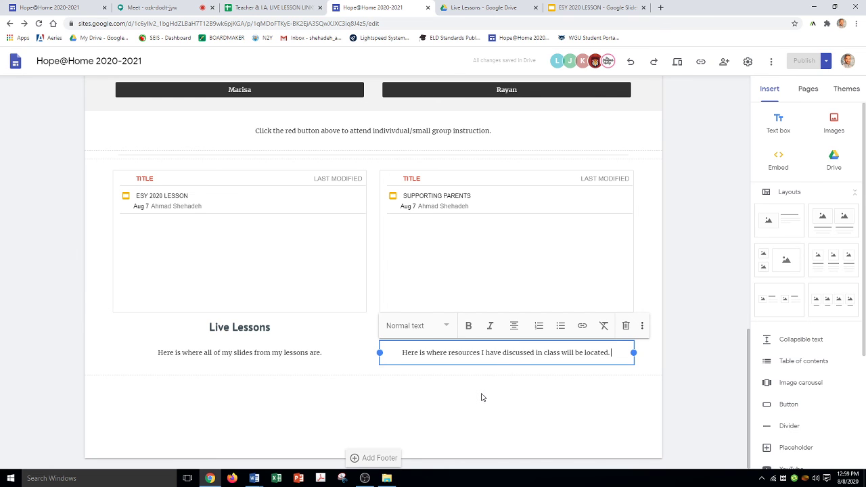
click(572, 394)
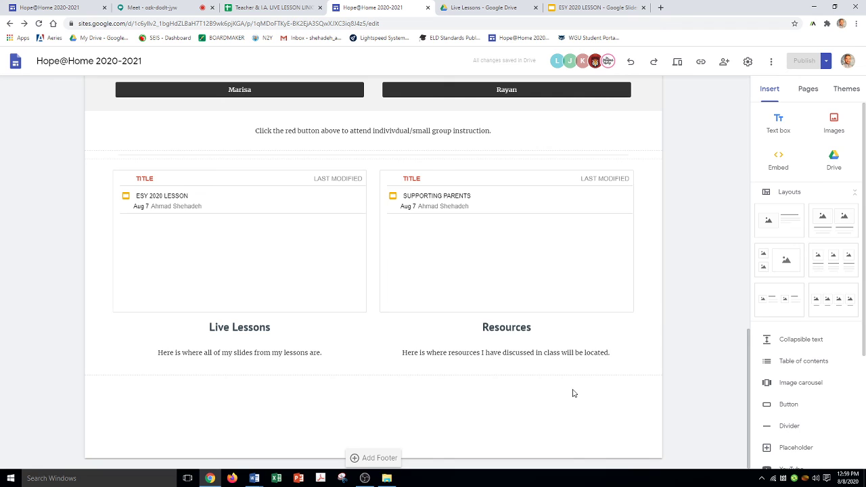